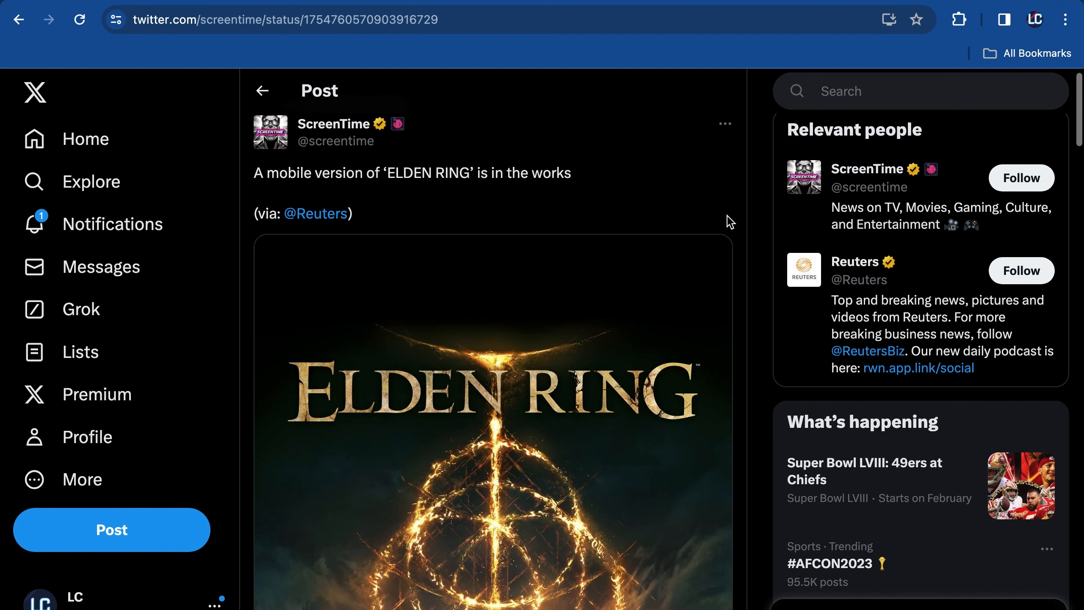
scroll(727, 223, "down", 2)
scroll(727, 222, "down", 3)
scroll(727, 222, "down", 2)
scroll(727, 222, "down", 2)
scroll(728, 222, "down", 2)
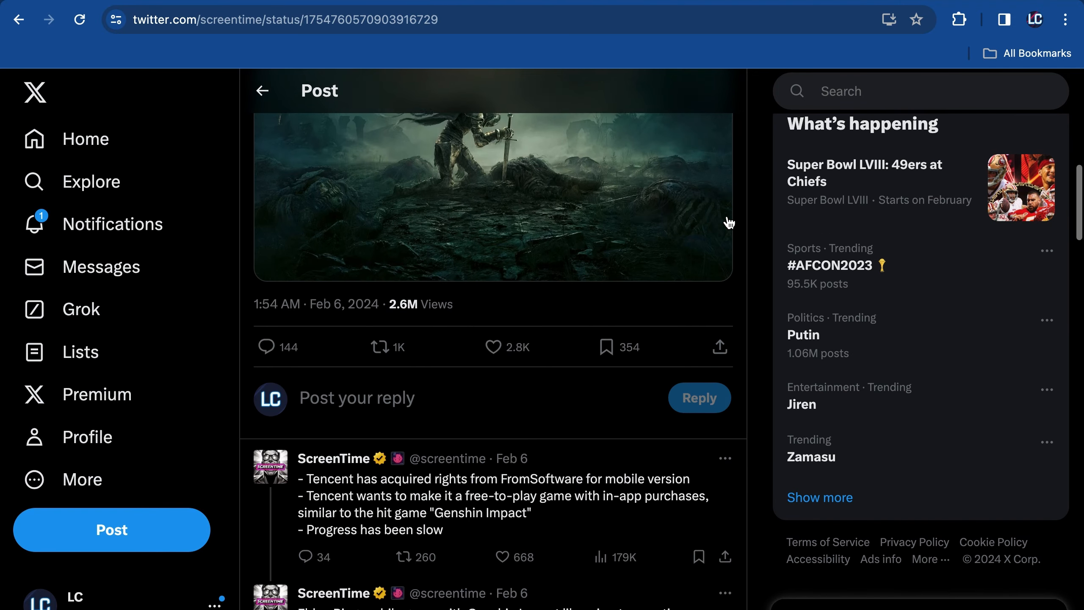
scroll(727, 222, "down", 1)
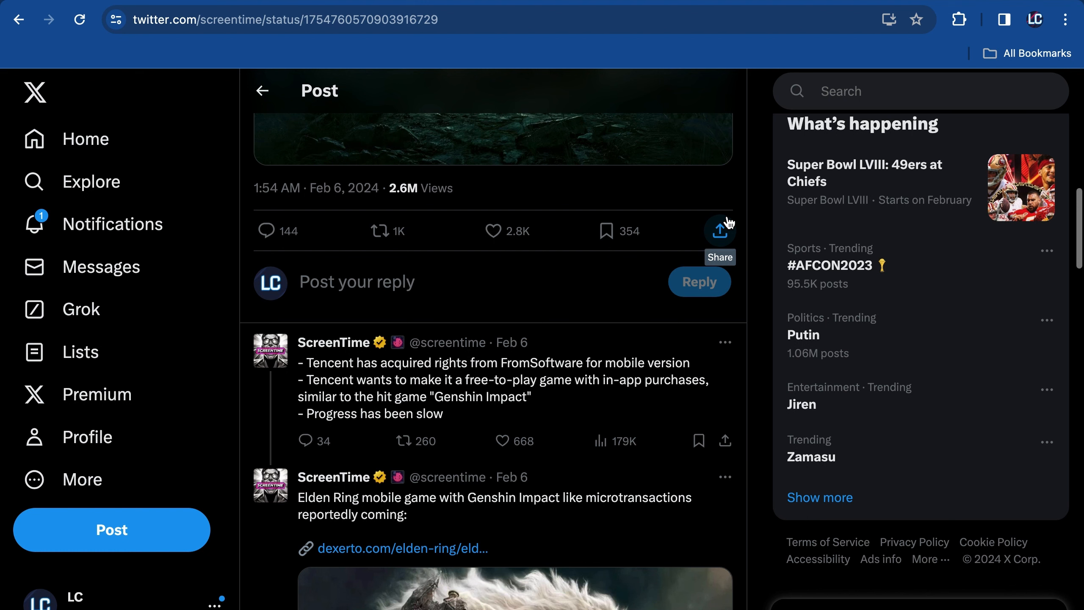
scroll(727, 222, "down", 1)
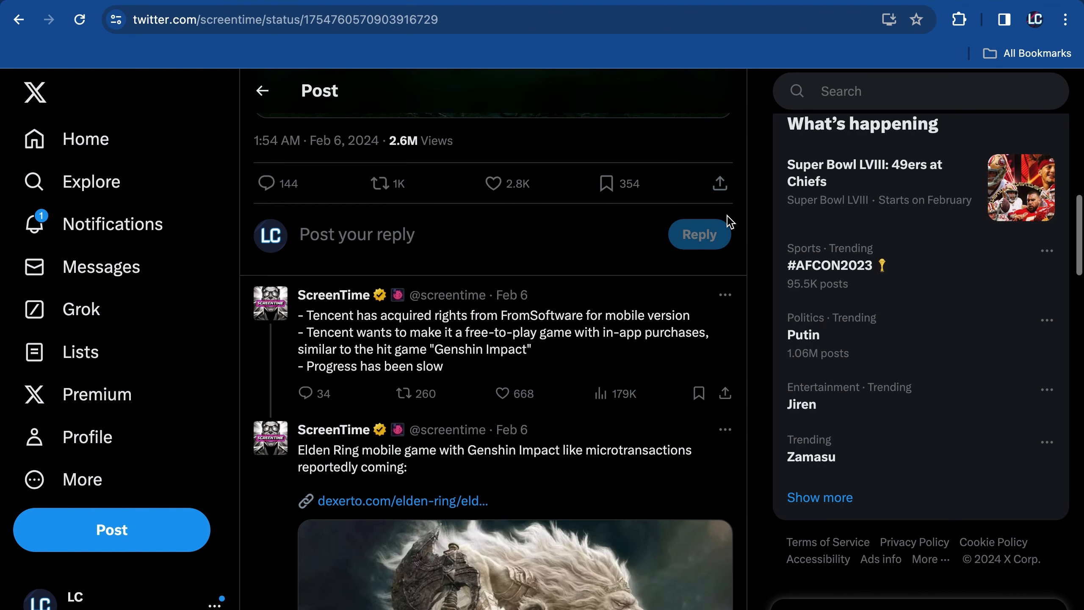
scroll(727, 222, "down", 1)
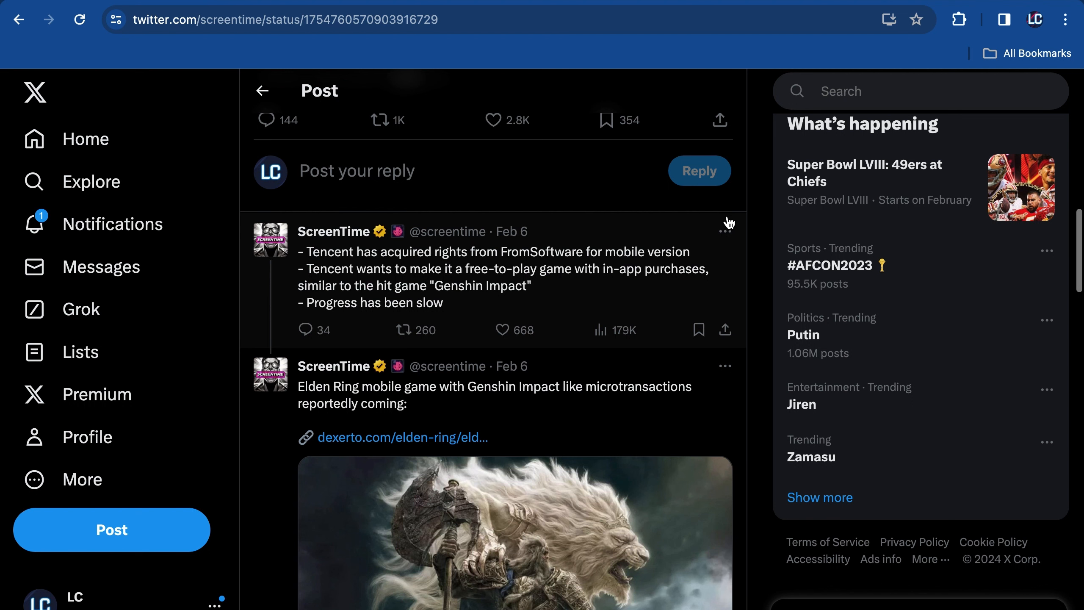
scroll(727, 222, "down", 1)
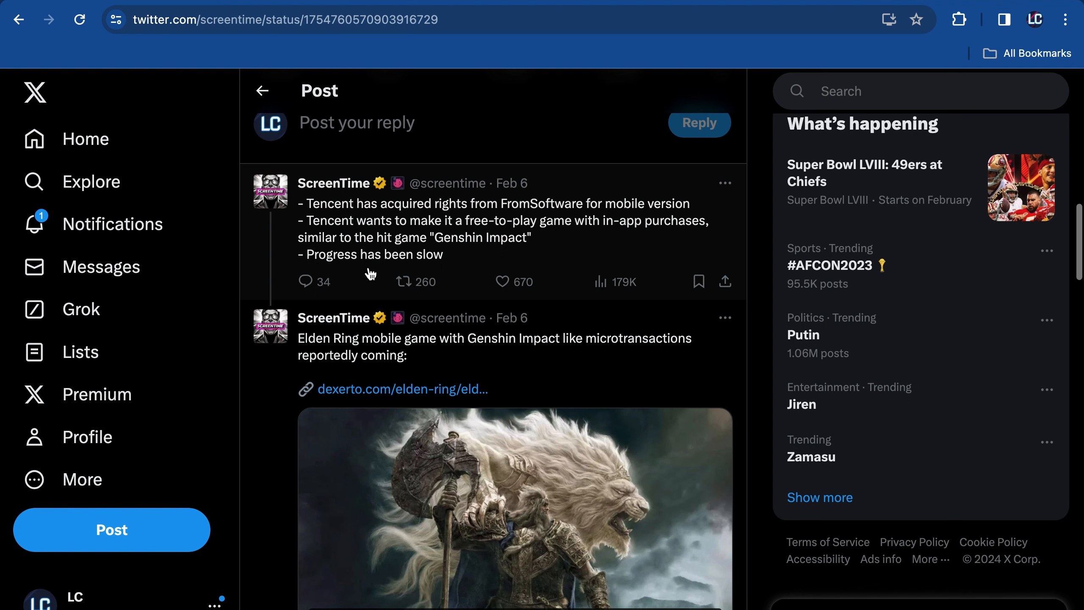
scroll(369, 273, "down", 2)
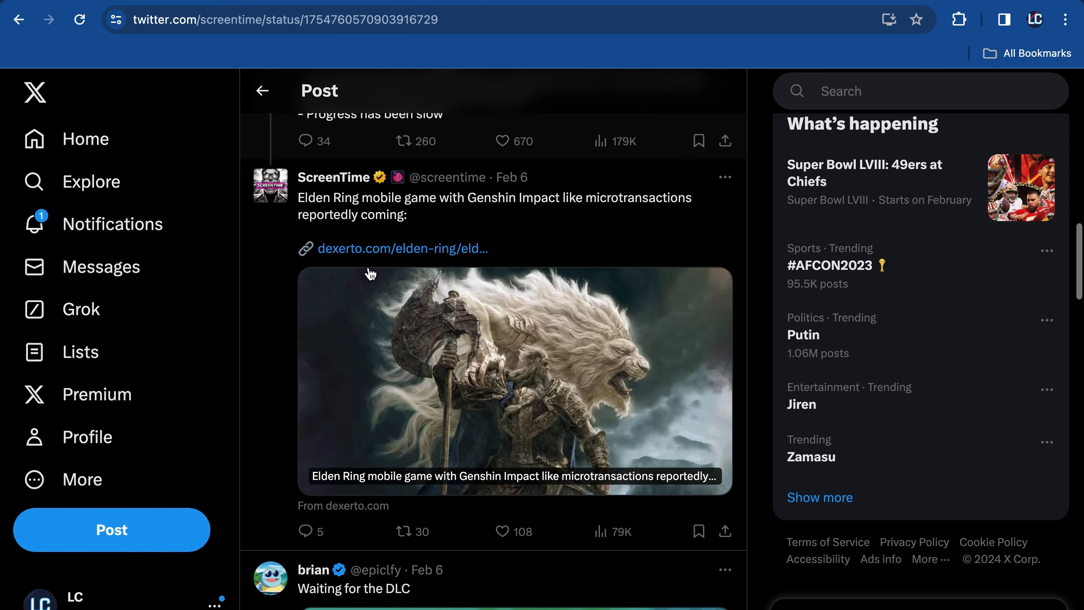
scroll(369, 273, "up", 2)
scroll(369, 274, "up", 1)
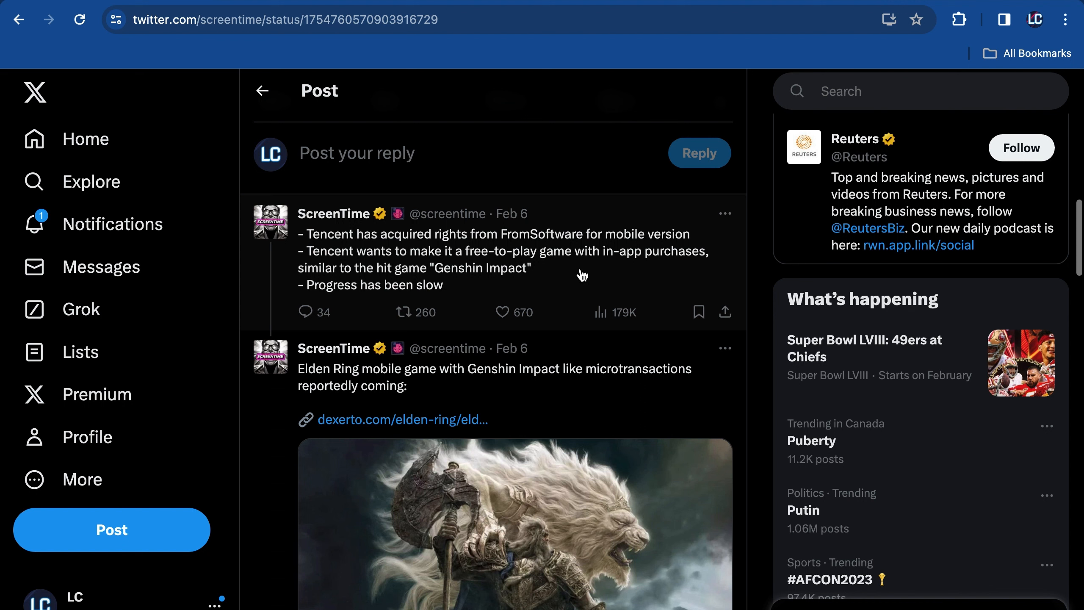
scroll(583, 274, "down", 2)
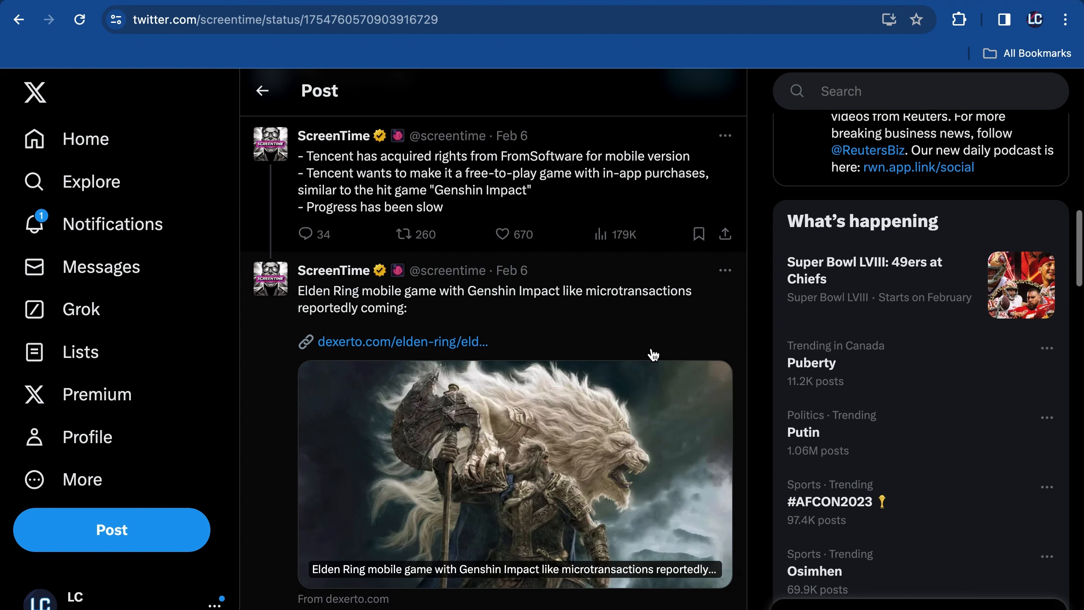
scroll(654, 354, "down", 1)
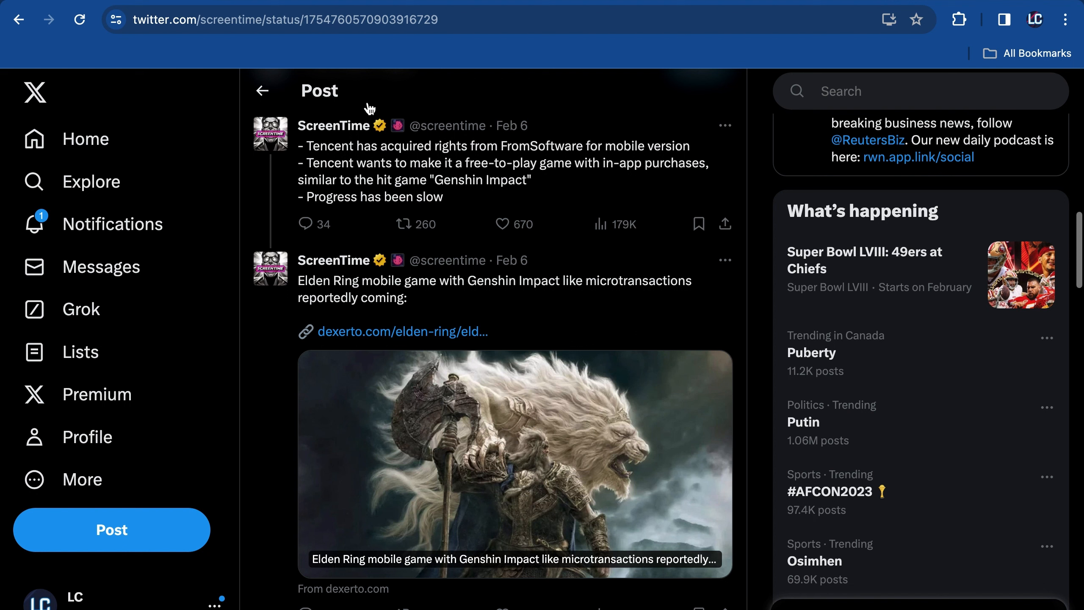
scroll(369, 108, "down", 1)
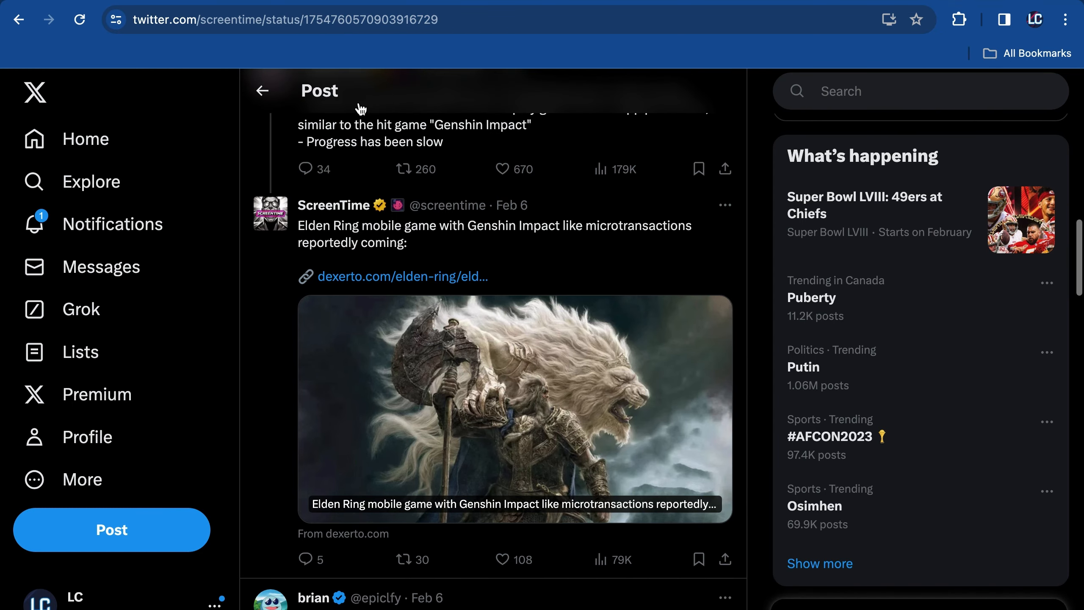
scroll(372, 201, "down", 1)
scroll(373, 201, "down", 3)
scroll(372, 201, "down", 2)
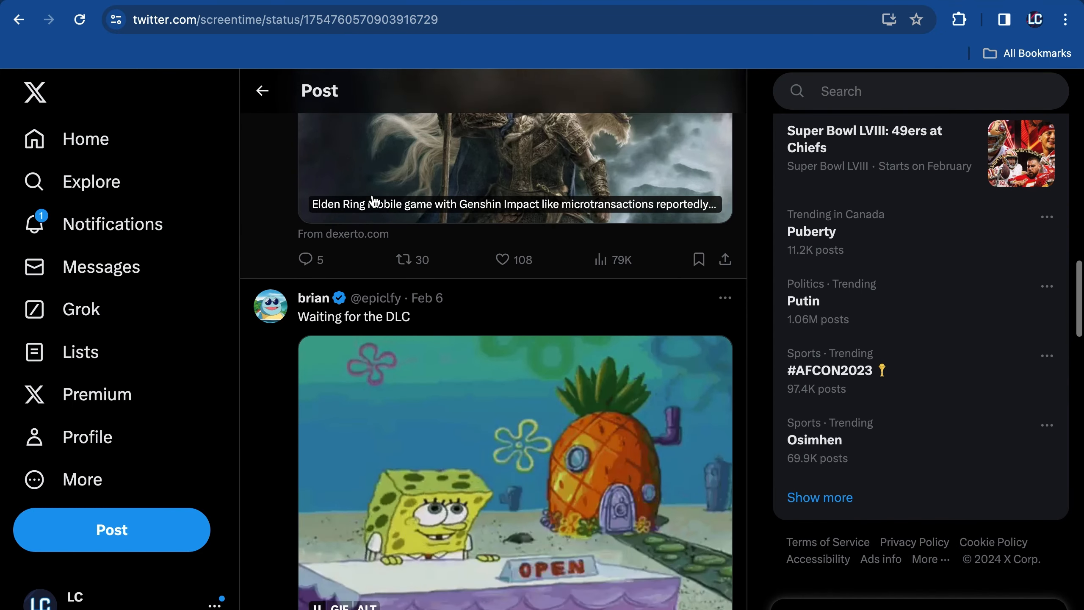
scroll(373, 201, "down", 2)
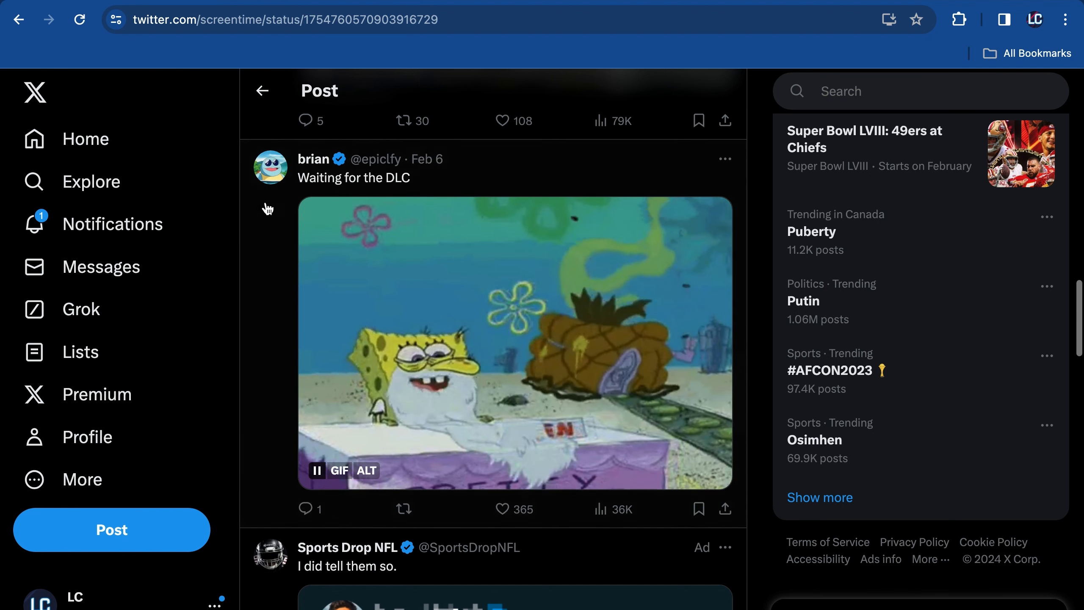
Navigate back to Ziostorm's post about Tencent's Elden Ring mobile game.
key("alt+Left")
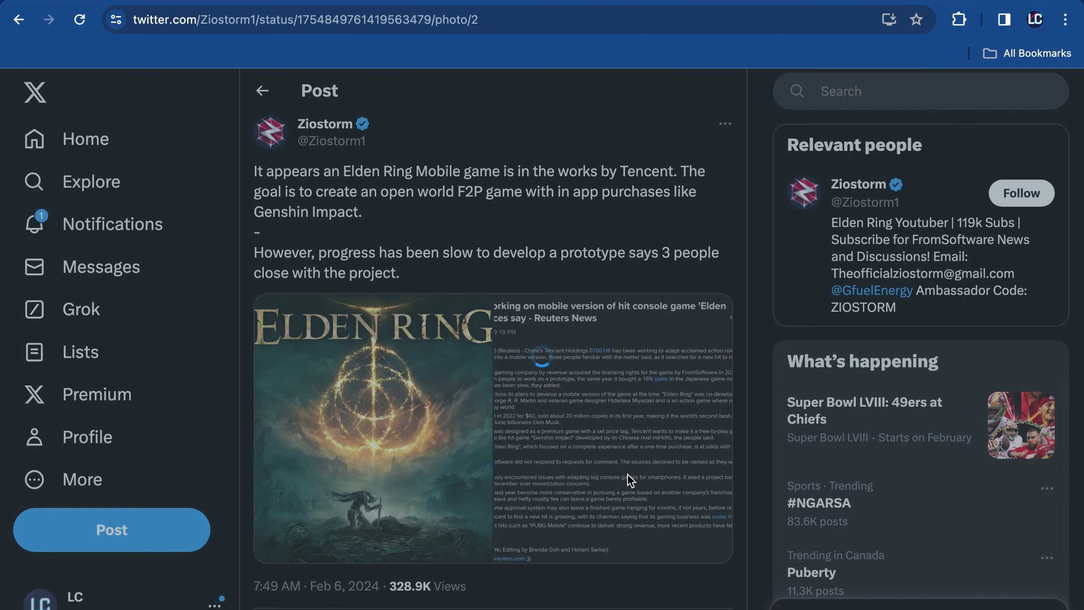
Enlarge the Reuters article screenshot in Ziostorm's post.
left_click(631, 482)
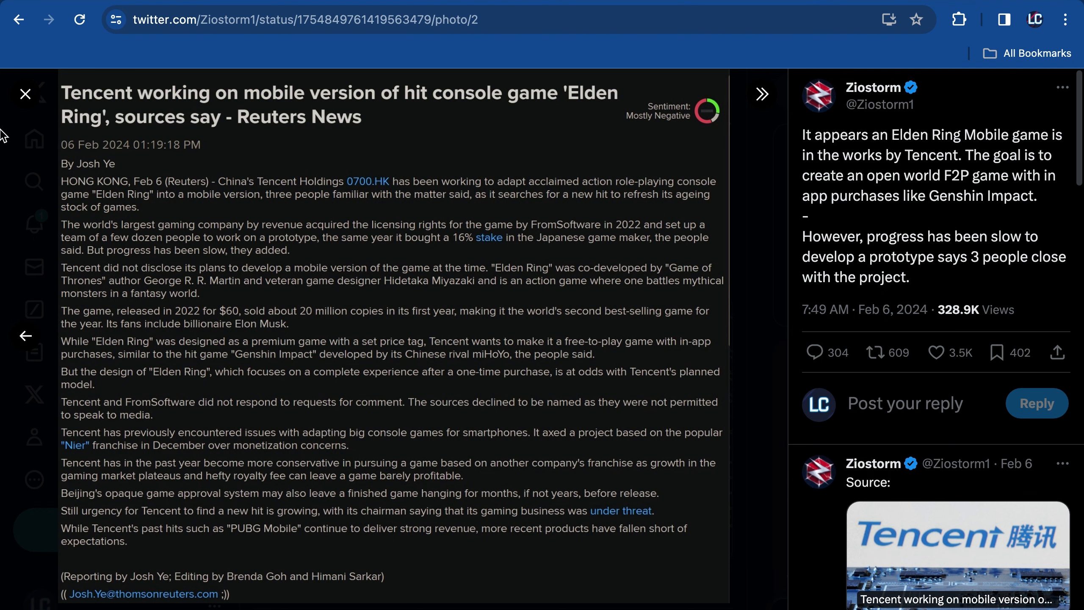
left_click(26, 94)
scroll(361, 437, "down", 1)
scroll(362, 437, "down", 1)
scroll(361, 437, "down", 2)
scroll(360, 437, "down", 3)
scroll(361, 437, "down", 2)
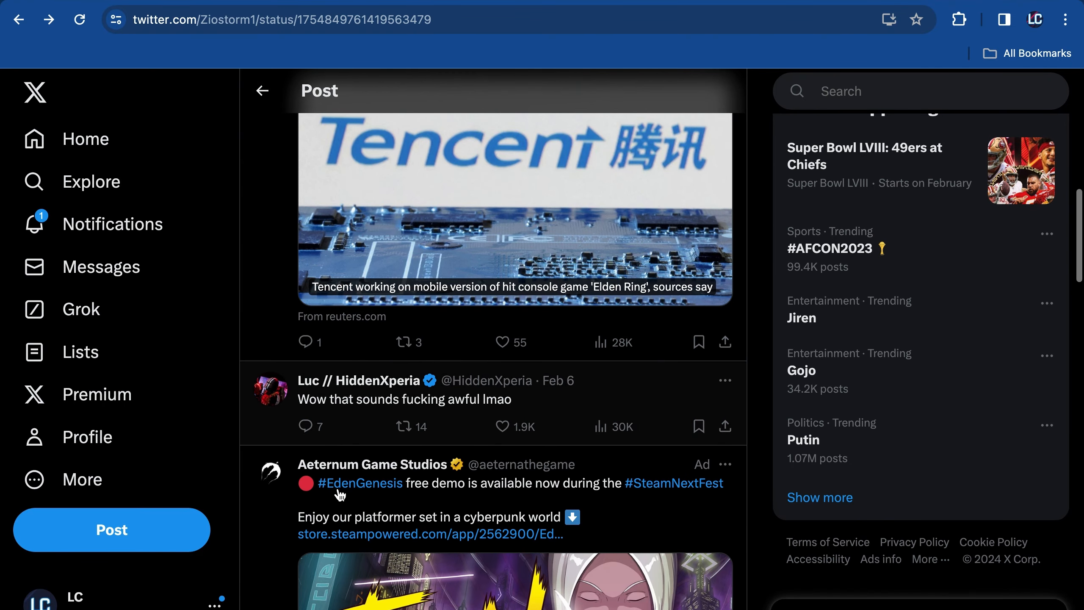
scroll(339, 494, "down", 4)
scroll(340, 495, "down", 3)
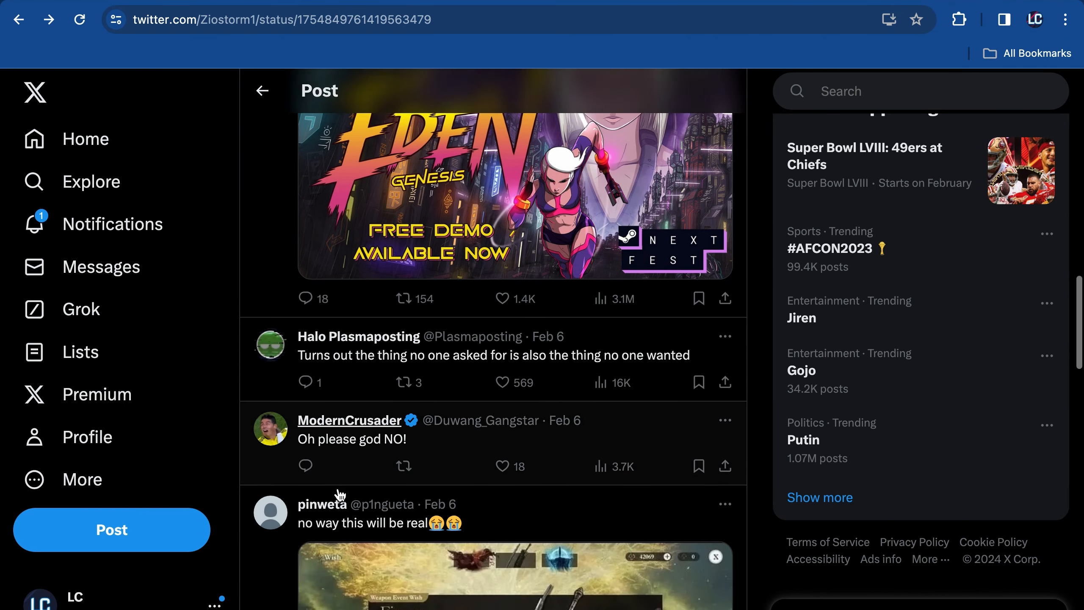
scroll(342, 503, "down", 2)
scroll(342, 502, "down", 1)
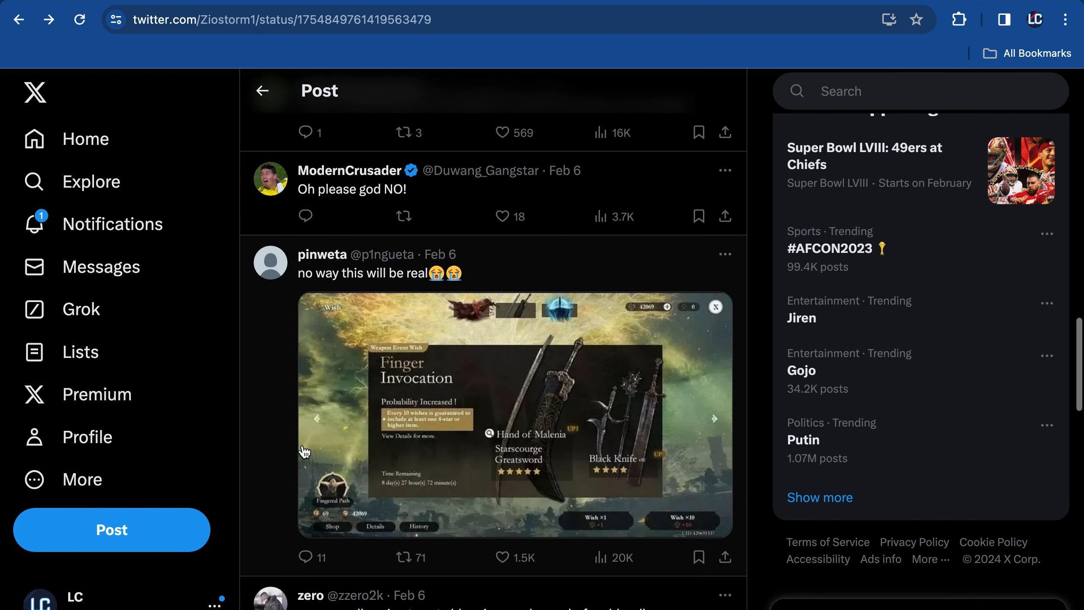
left_click(271, 407)
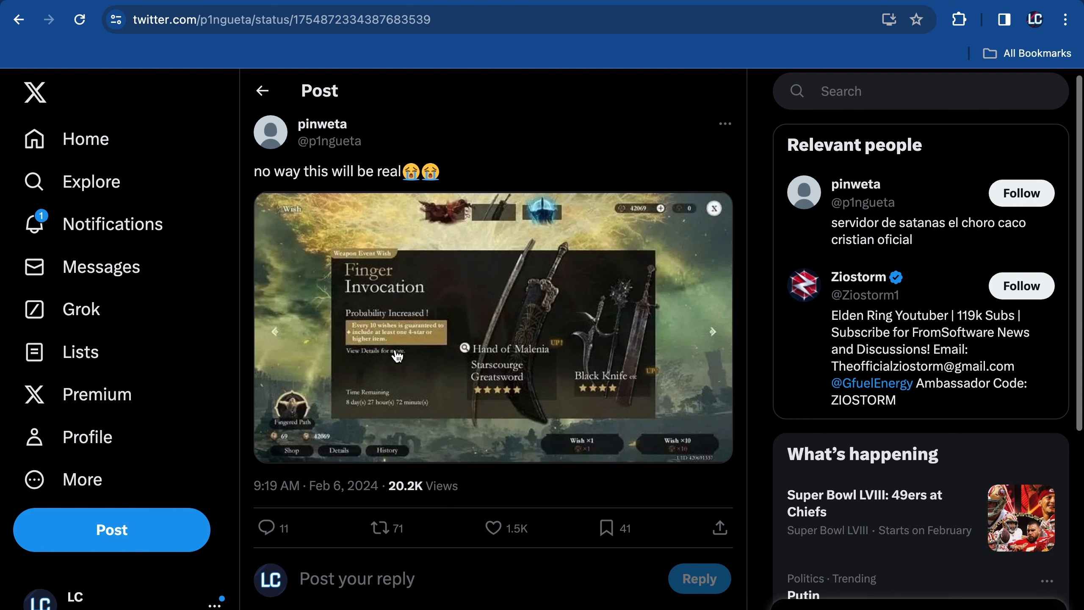
scroll(404, 359, "down", 1)
scroll(403, 360, "down", 2)
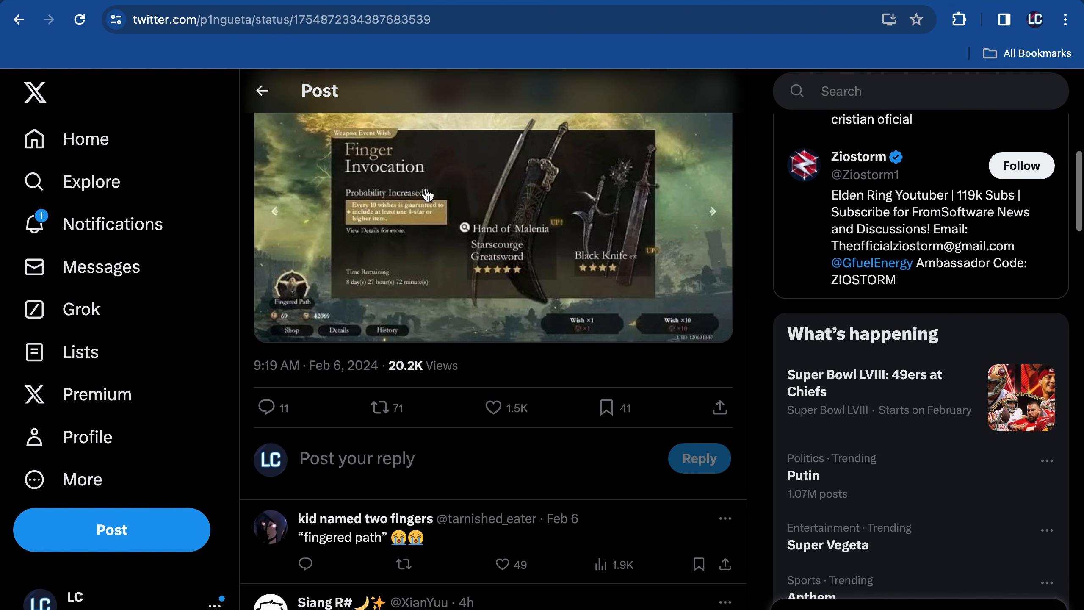
scroll(424, 194, "down", 1)
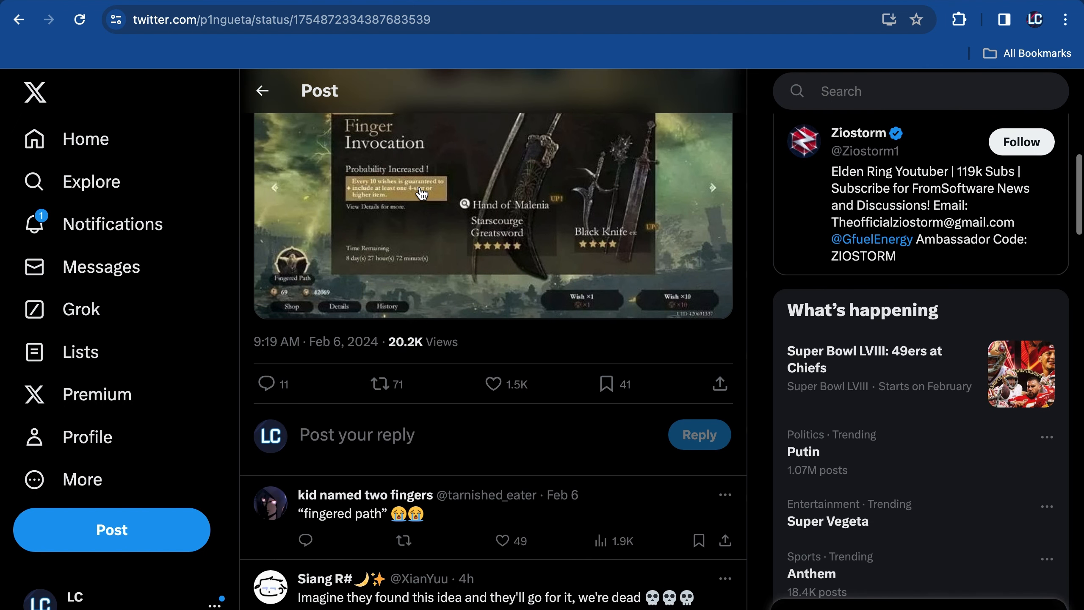
scroll(422, 193, "up", 1)
scroll(421, 193, "up", 1)
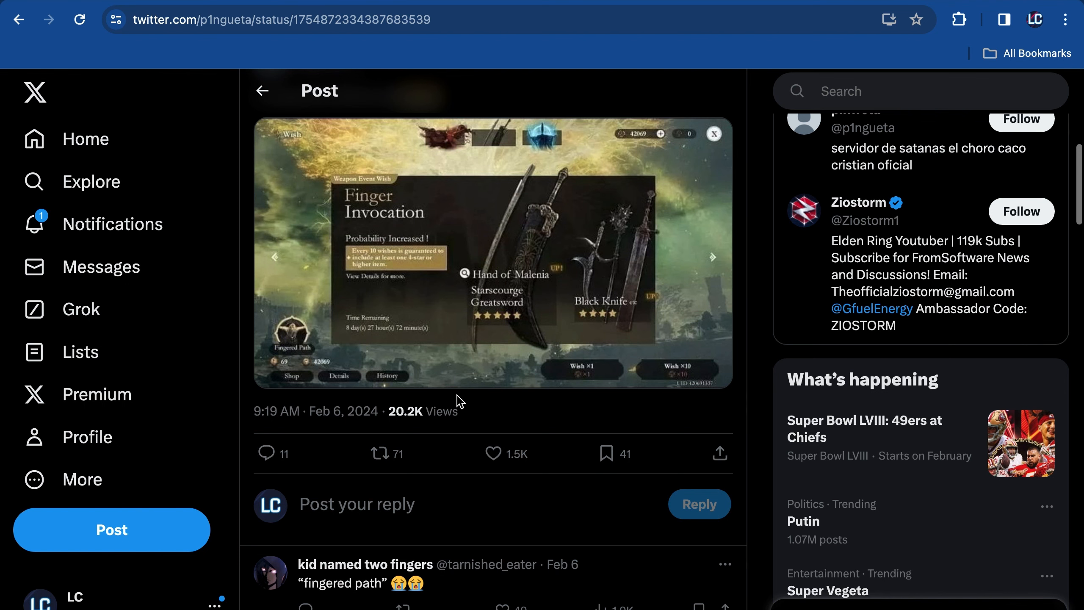
scroll(457, 395, "down", 4)
key("alt+Left")
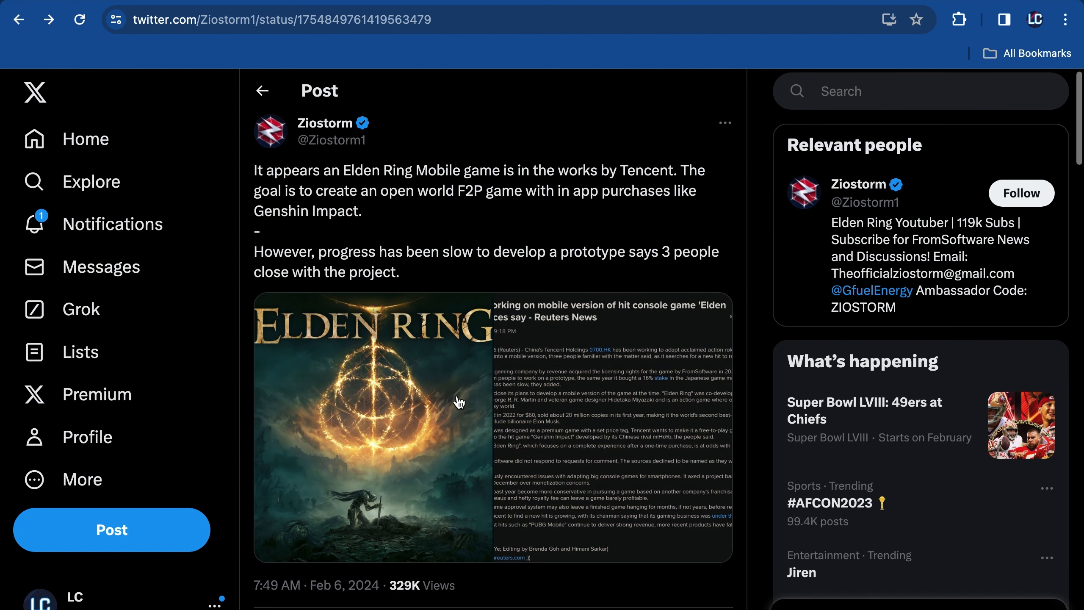
scroll(457, 402, "down", 3)
scroll(458, 401, "down", 3)
scroll(458, 402, "down", 3)
scroll(458, 402, "down", 2)
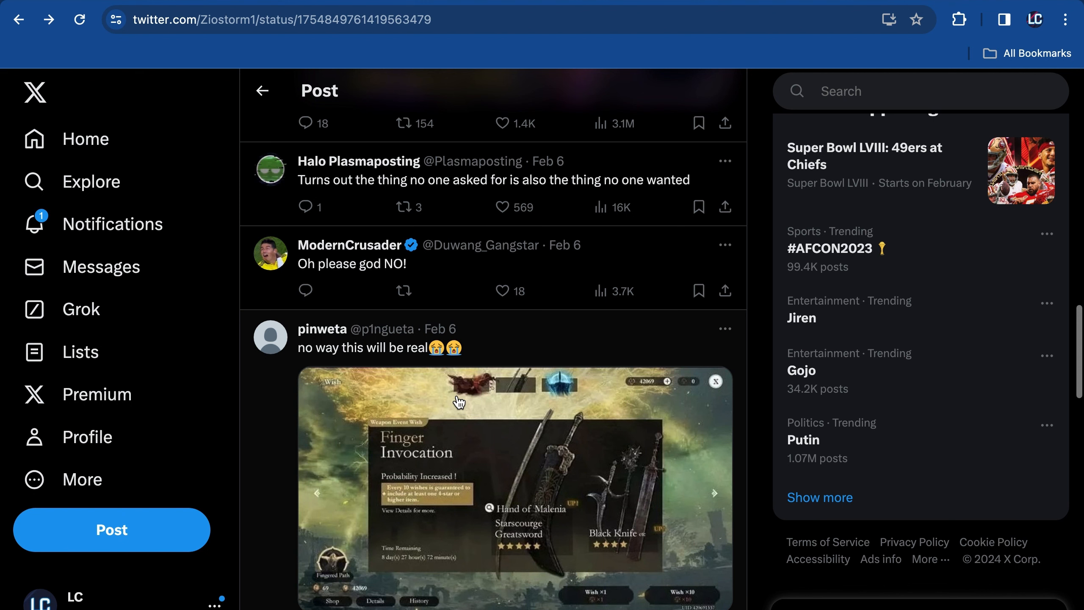
scroll(458, 401, "down", 2)
scroll(457, 402, "down", 2)
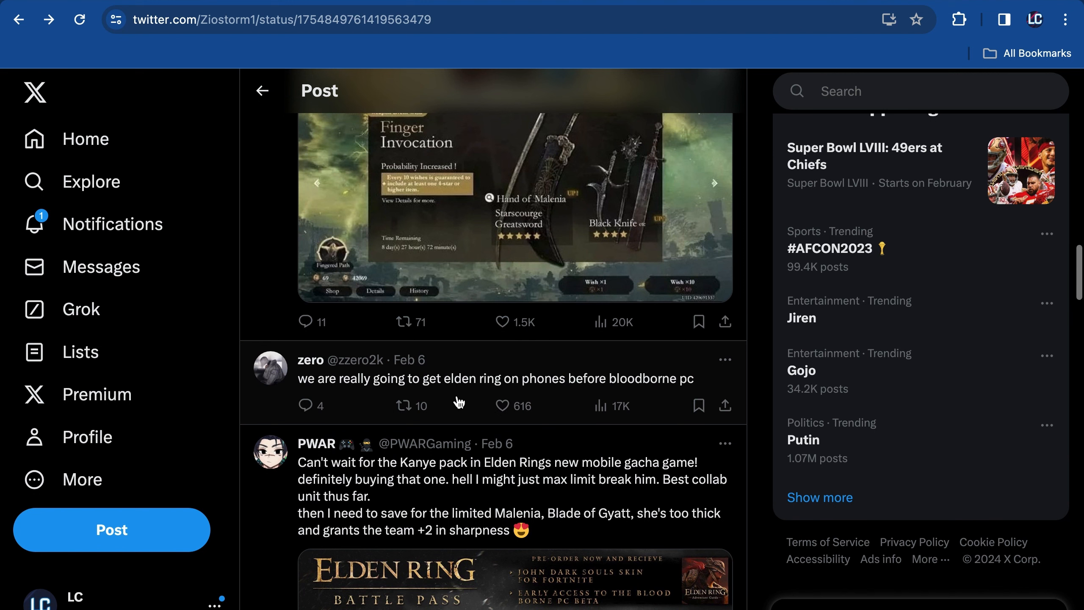
scroll(457, 402, "down", 2)
scroll(457, 402, "down", 2)
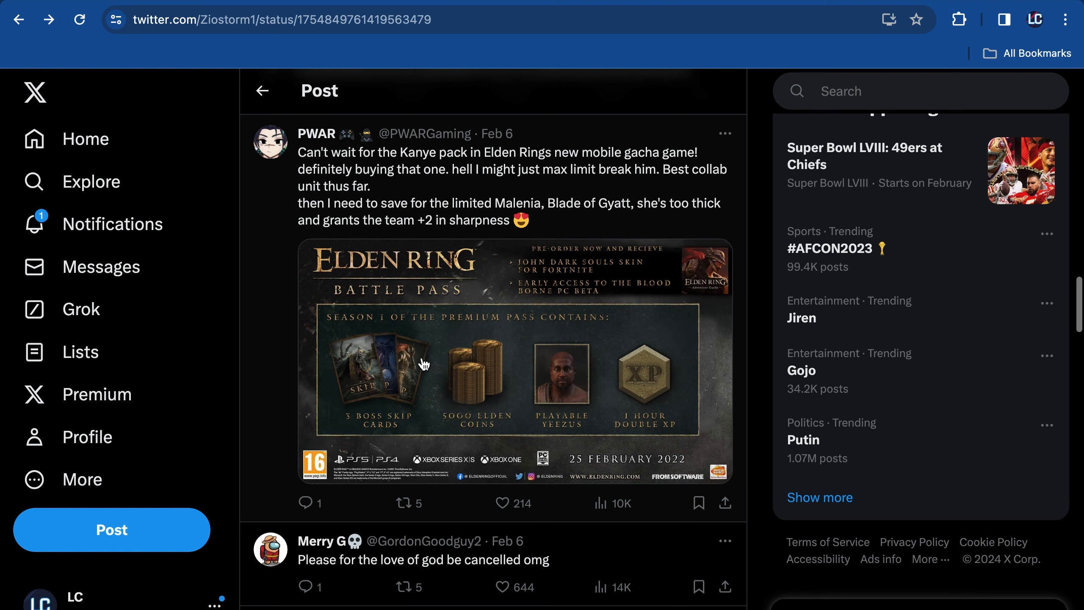
scroll(424, 364, "down", 1)
scroll(424, 364, "up", 1)
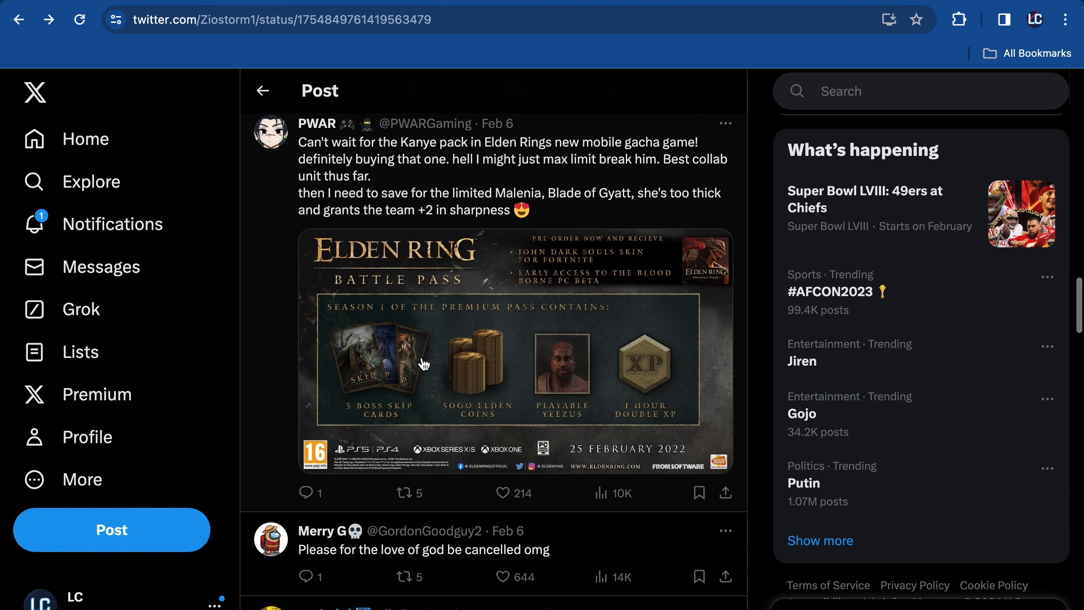
scroll(423, 364, "down", 2)
scroll(424, 364, "down", 1)
scroll(424, 364, "down", 3)
scroll(424, 365, "down", 3)
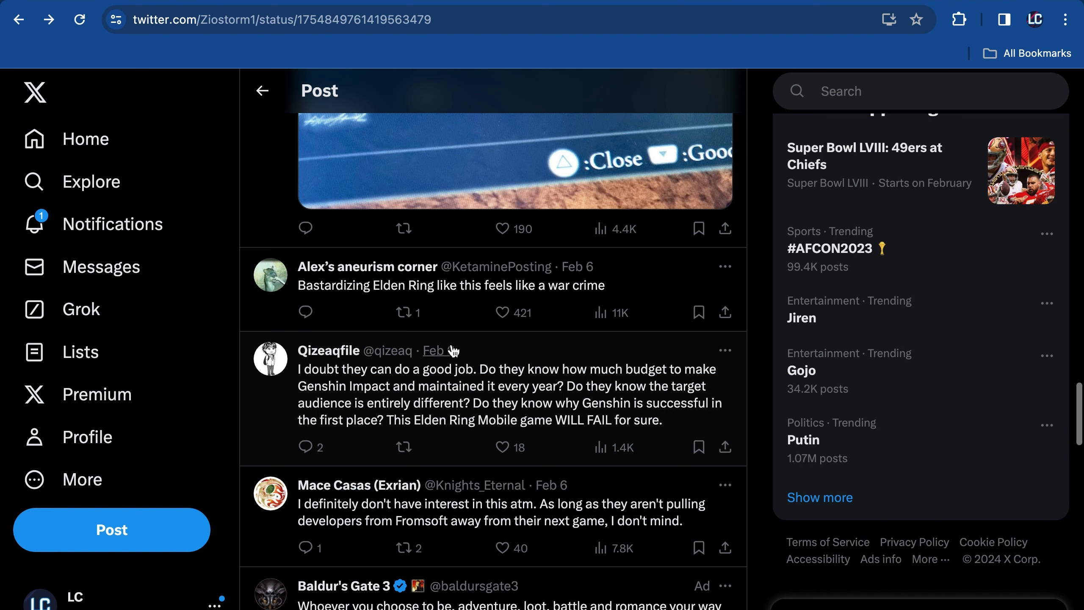
mouse_move(434, 350)
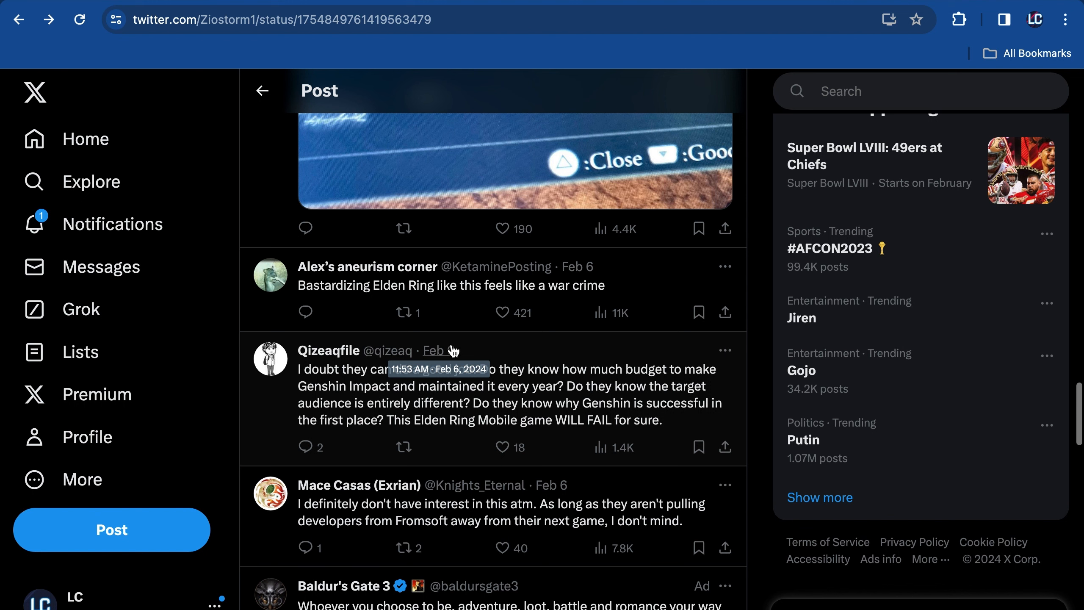
scroll(452, 351, "down", 2)
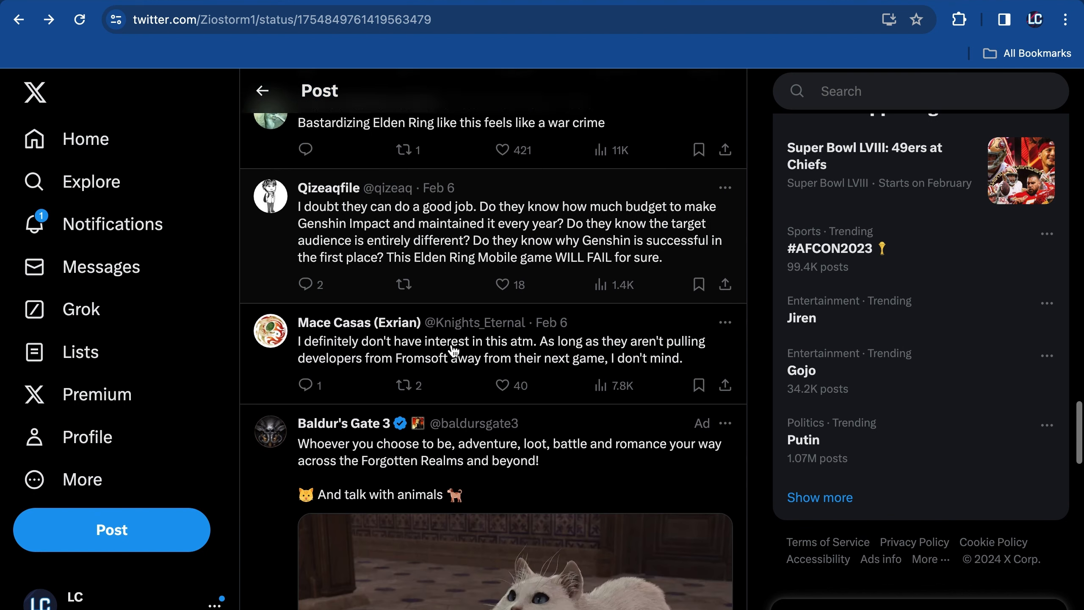
scroll(452, 350, "down", 3)
scroll(452, 351, "down", 1)
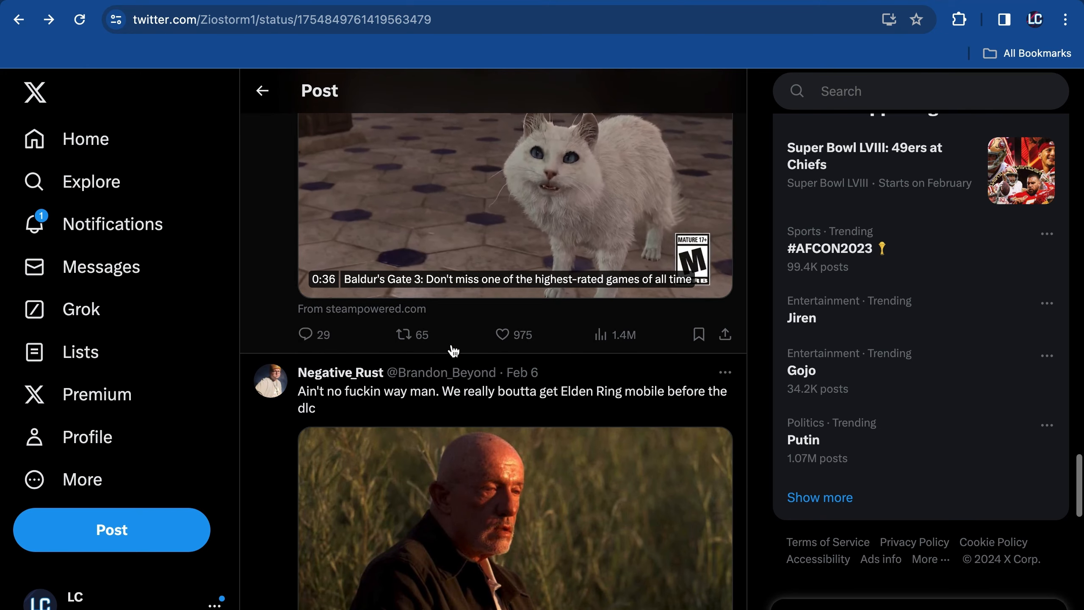
scroll(474, 412, "down", 1)
scroll(474, 413, "down", 1)
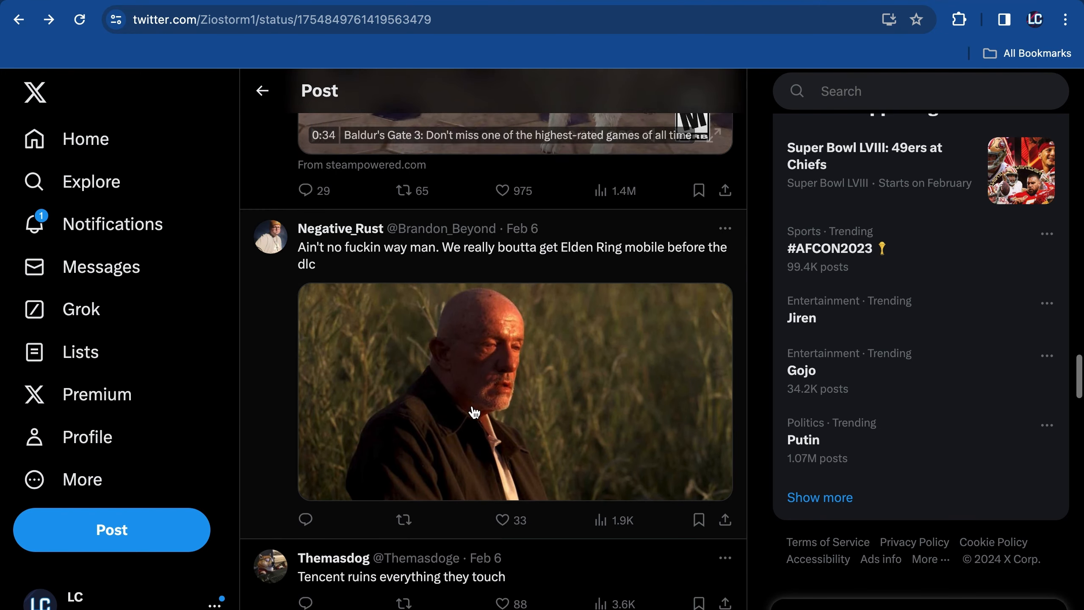
scroll(318, 420, "down", 1)
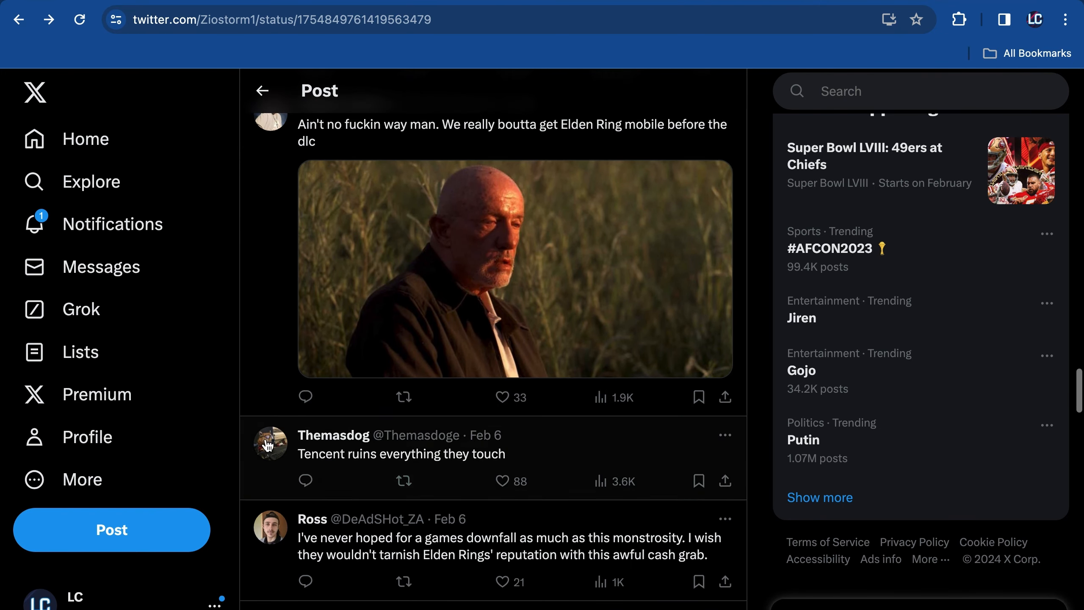
scroll(364, 505, "down", 1)
scroll(365, 505, "down", 1)
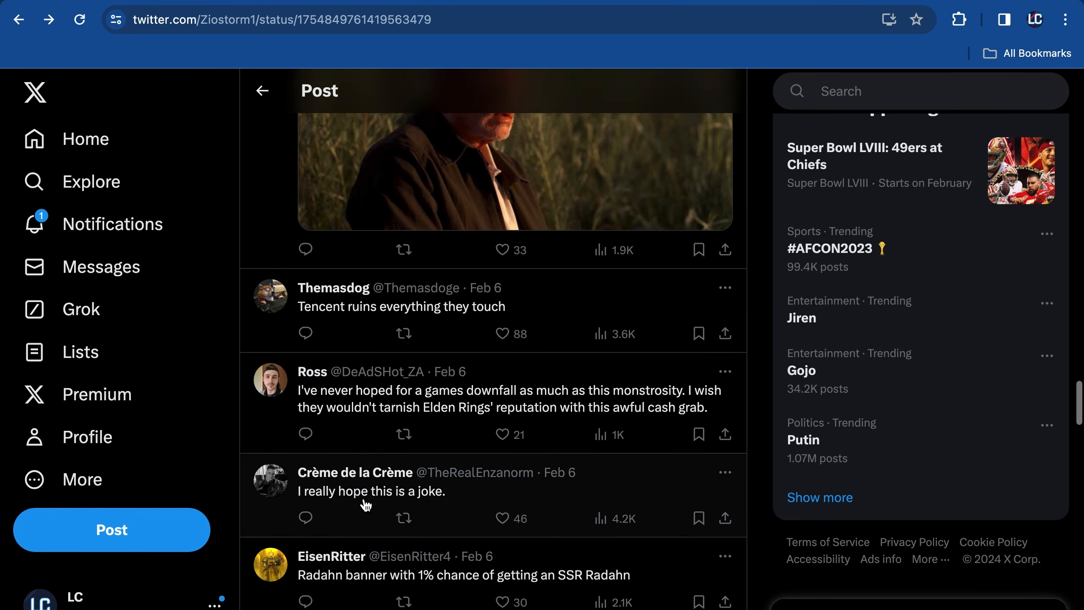
scroll(366, 505, "down", 1)
scroll(364, 505, "down", 1)
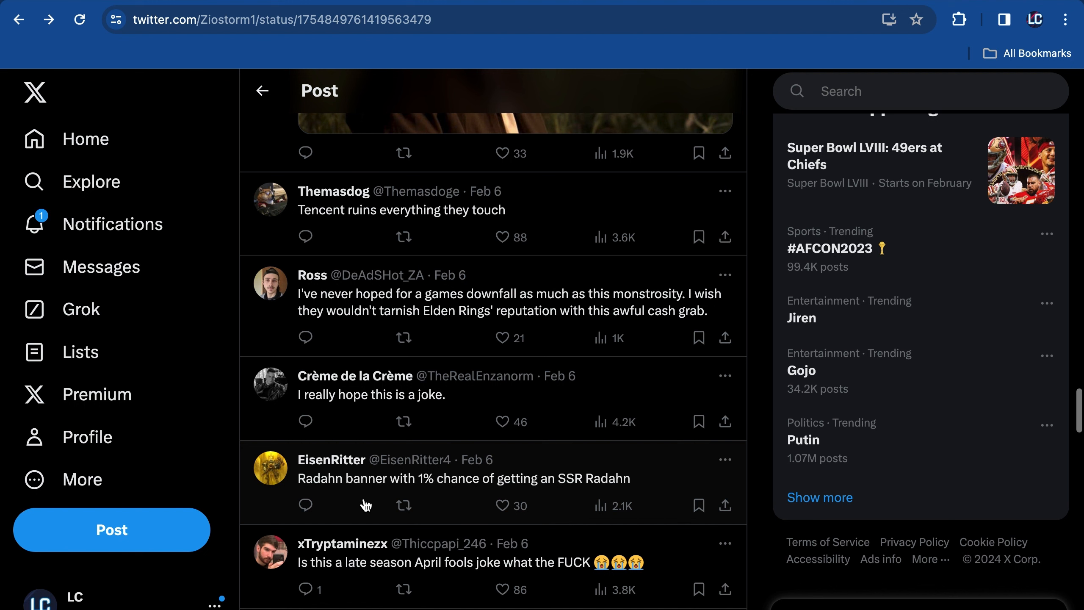
scroll(364, 505, "down", 1)
scroll(364, 505, "down", 1)
scroll(365, 505, "down", 1)
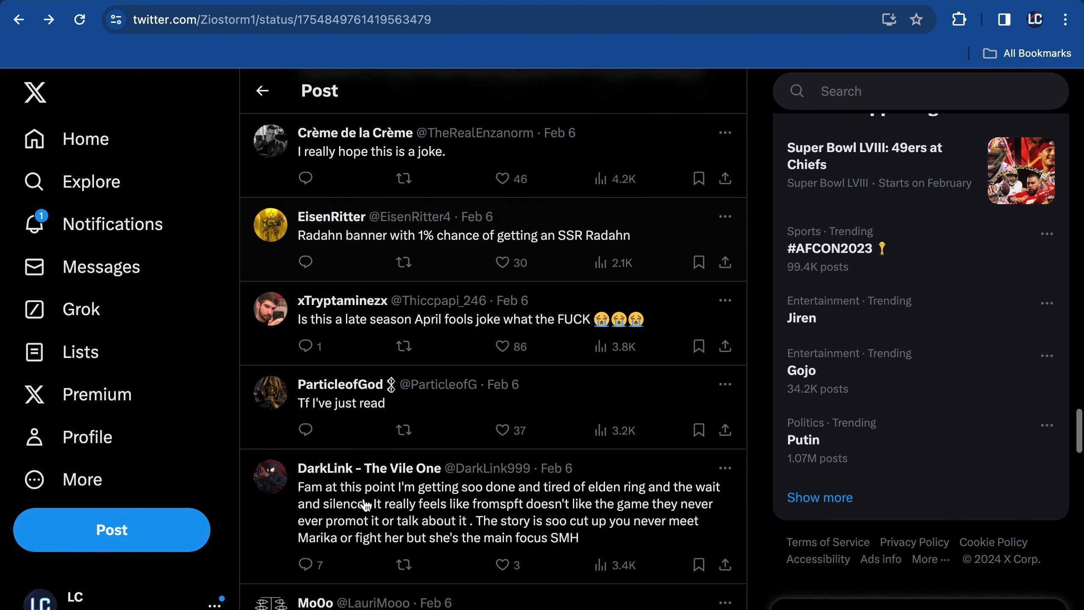
scroll(364, 505, "up", 5)
scroll(365, 506, "up", 1)
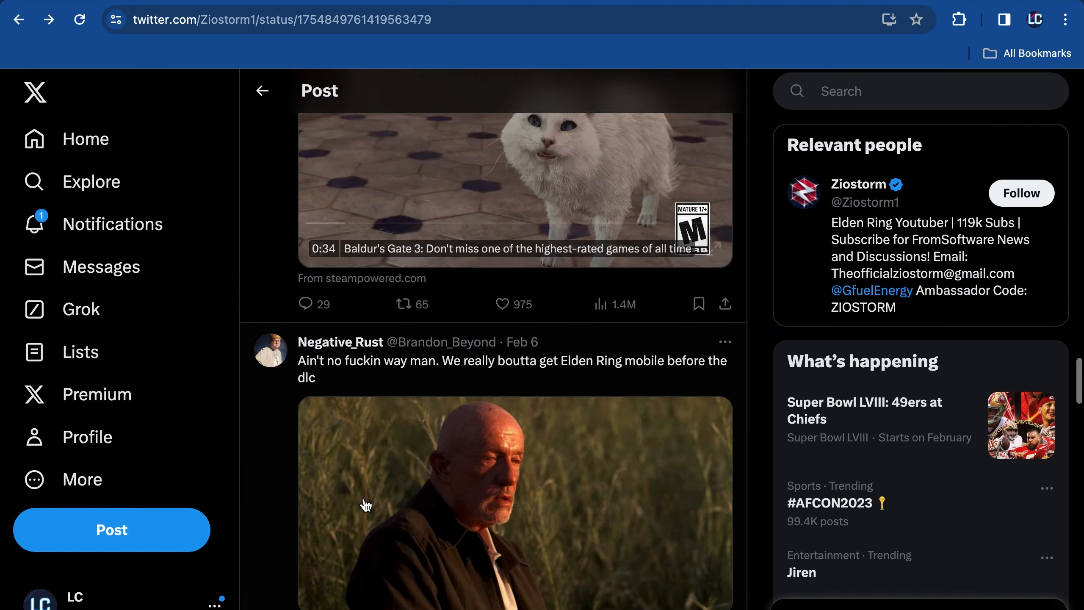
scroll(364, 506, "up", 3)
scroll(365, 506, "up", 5)
scroll(364, 505, "up", 3)
scroll(364, 506, "up", 3)
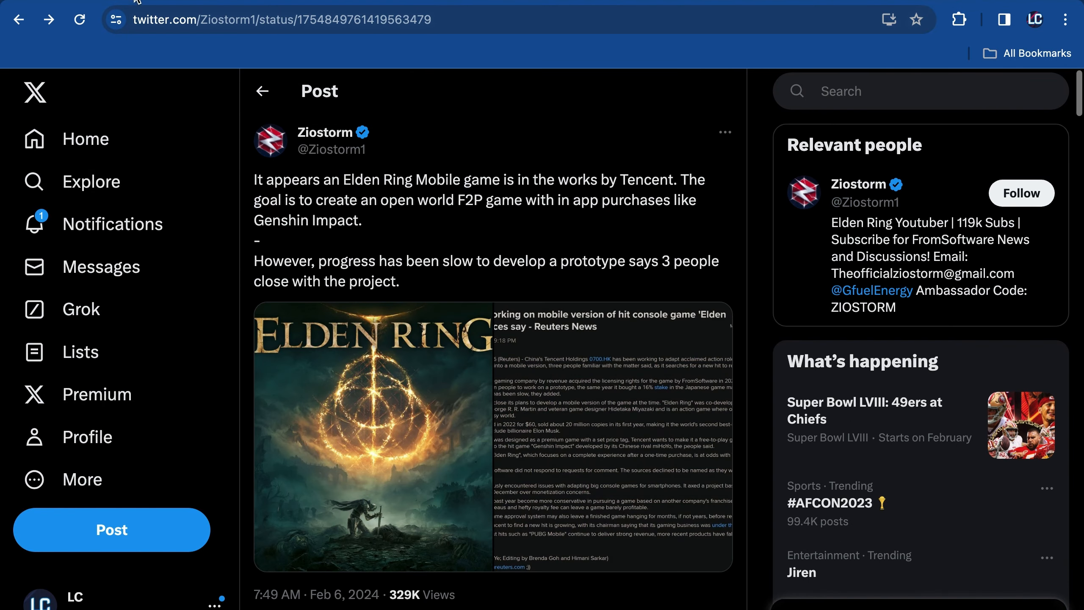
left_click(49, 19)
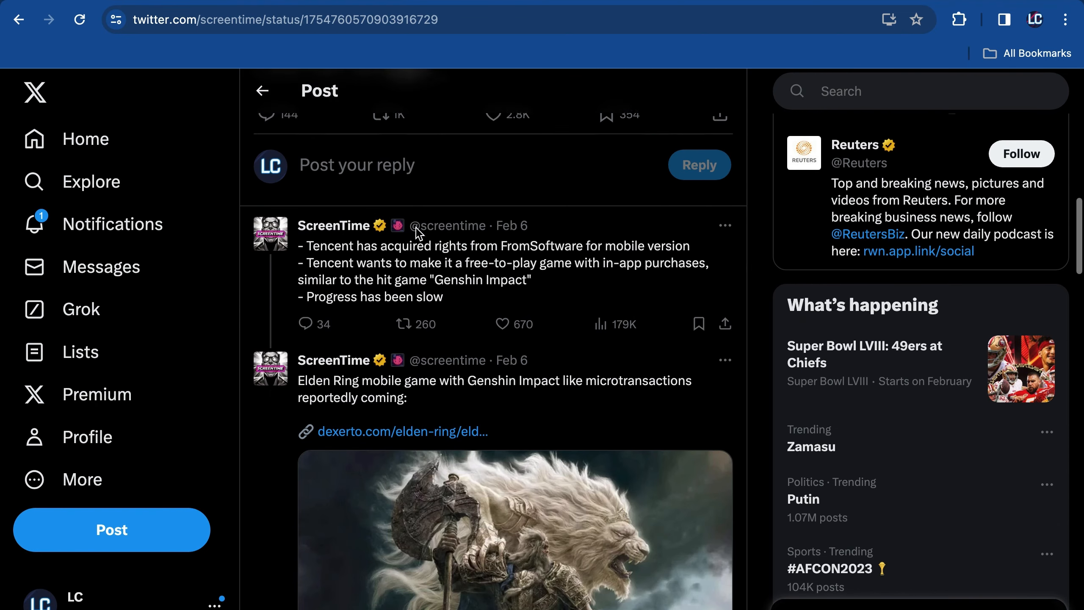
scroll(415, 236, "down", 5)
scroll(416, 235, "down", 5)
scroll(416, 235, "down", 1)
scroll(416, 234, "down", 1)
scroll(416, 234, "down", 2)
scroll(415, 235, "down", 2)
scroll(417, 234, "down", 1)
scroll(417, 235, "down", 2)
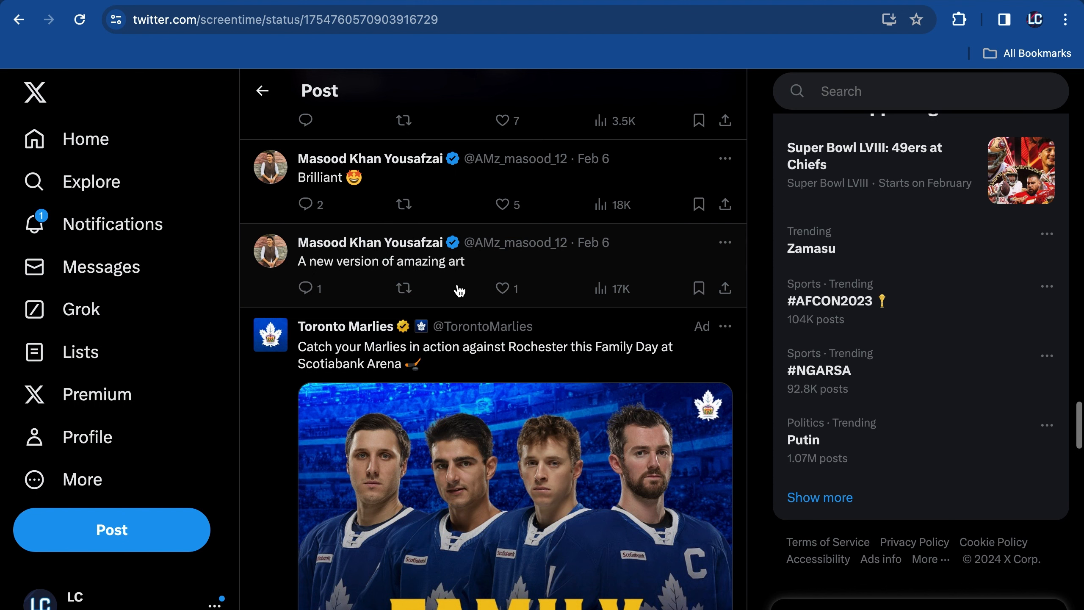
scroll(458, 290, "down", 4)
scroll(458, 291, "down", 1)
scroll(459, 291, "down", 2)
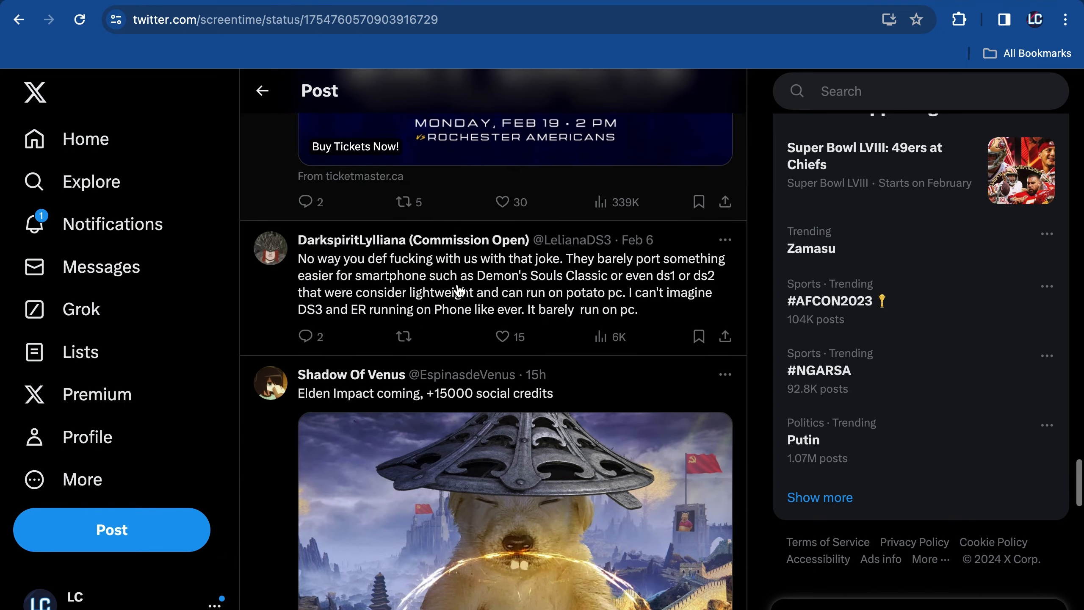
scroll(459, 290, "down", 2)
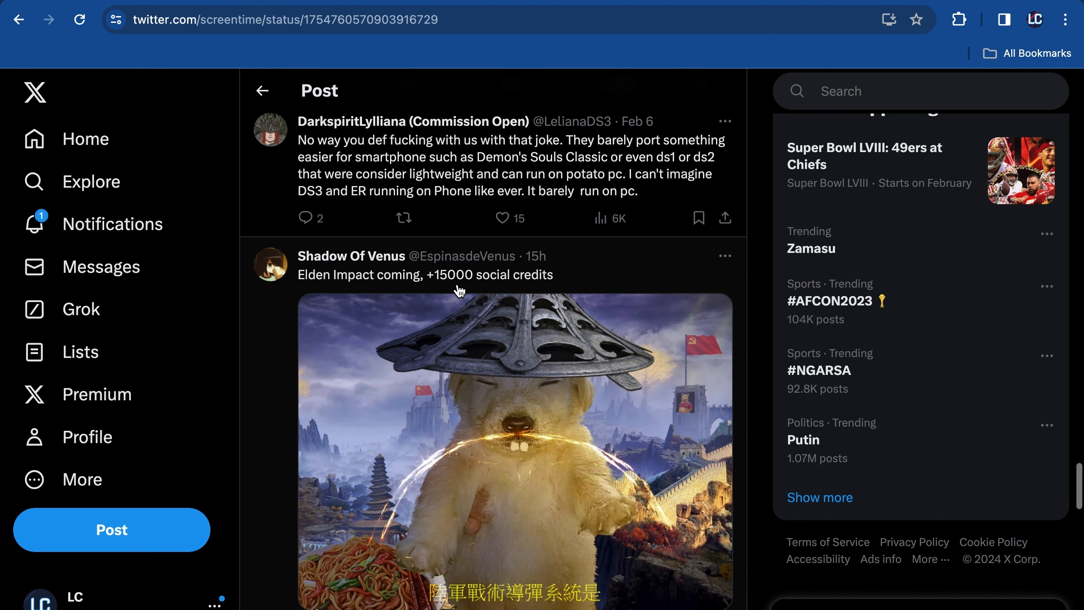
scroll(455, 291, "down", 2)
scroll(456, 291, "down", 2)
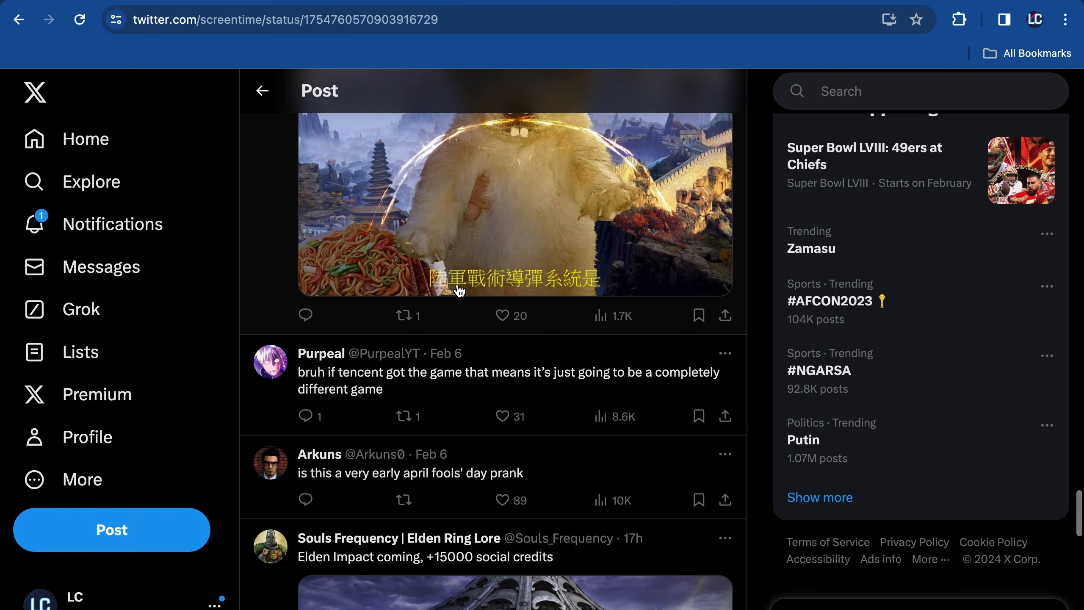
scroll(455, 291, "down", 2)
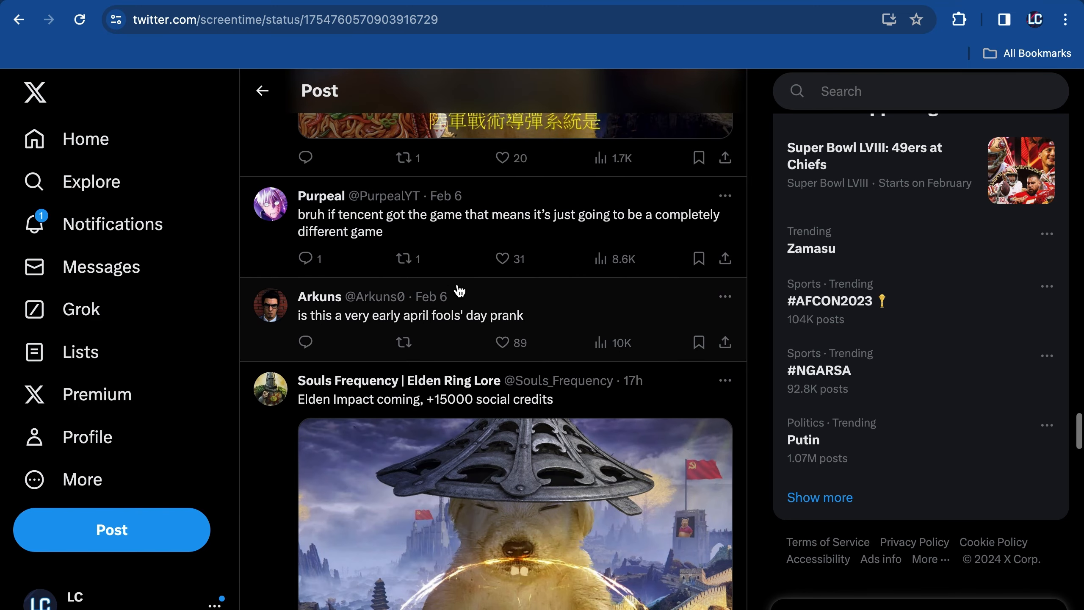
scroll(457, 291, "down", 2)
scroll(456, 291, "down", 1)
scroll(456, 291, "down", 4)
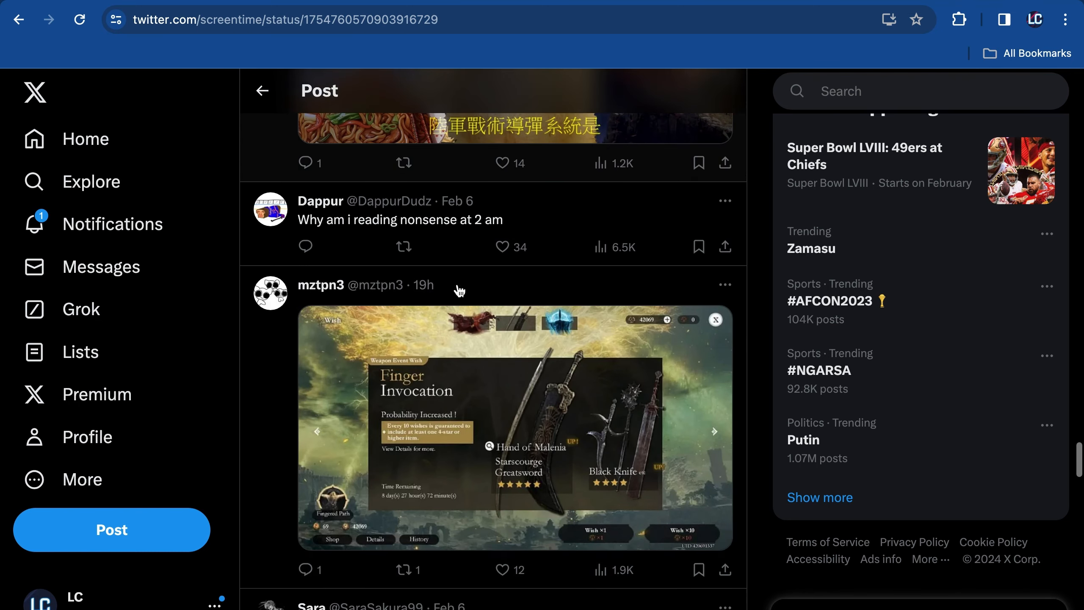
scroll(456, 291, "down", 1)
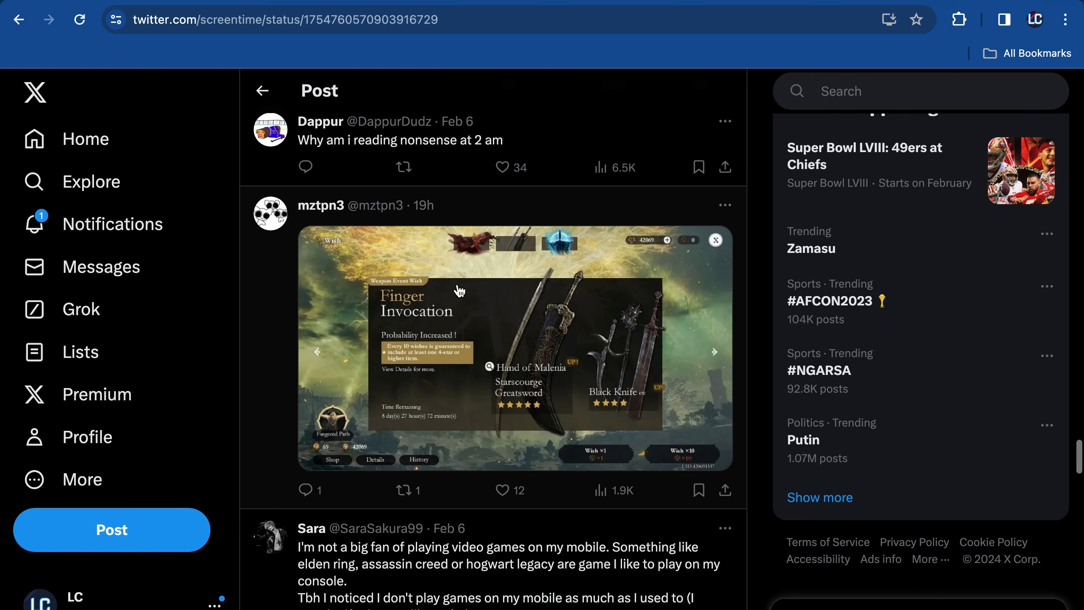
scroll(457, 291, "down", 1)
scroll(458, 291, "down", 3)
scroll(458, 291, "up", 1)
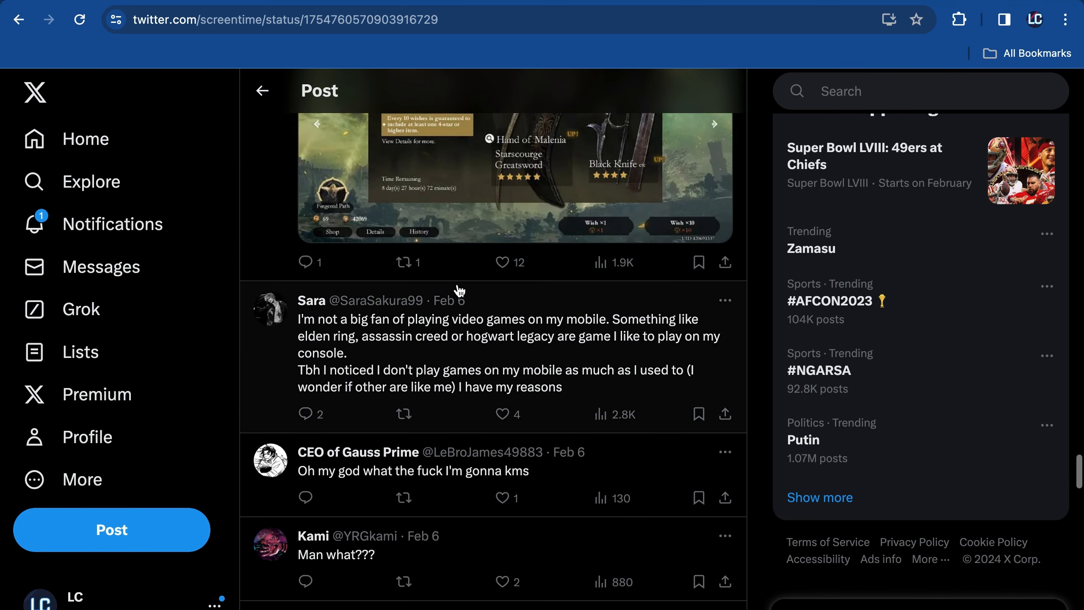
scroll(458, 291, "down", 1)
scroll(458, 291, "down", 1)
scroll(457, 291, "down", 2)
scroll(457, 291, "down", 3)
scroll(458, 290, "down", 5)
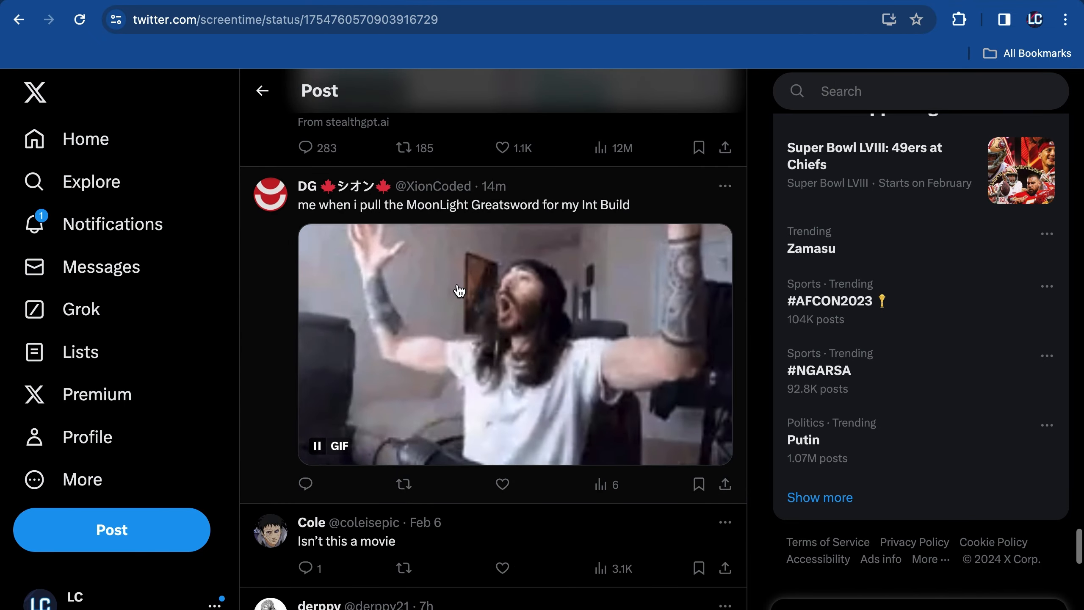
scroll(458, 291, "up", 10)
scroll(457, 291, "down", 5)
scroll(458, 290, "down", 3)
scroll(458, 291, "down", 3)
scroll(458, 291, "up", 5)
scroll(458, 291, "up", 3)
scroll(457, 291, "up", 3)
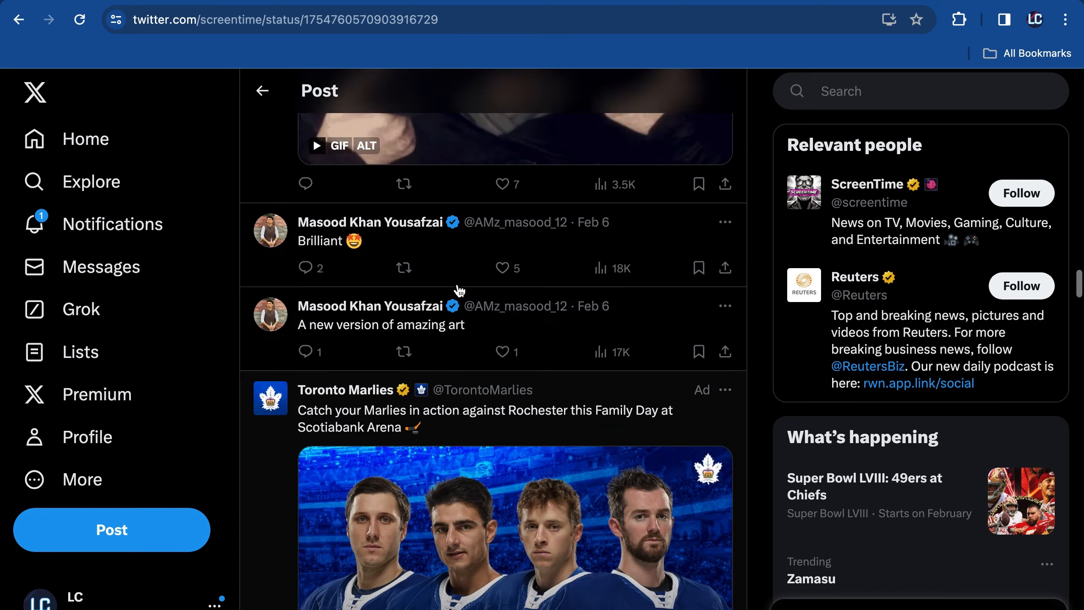
scroll(458, 291, "up", 3)
scroll(457, 291, "up", 4)
scroll(458, 291, "up", 3)
scroll(458, 291, "up", 5)
scroll(457, 291, "up", 5)
scroll(457, 290, "up", 5)
scroll(457, 291, "up", 4)
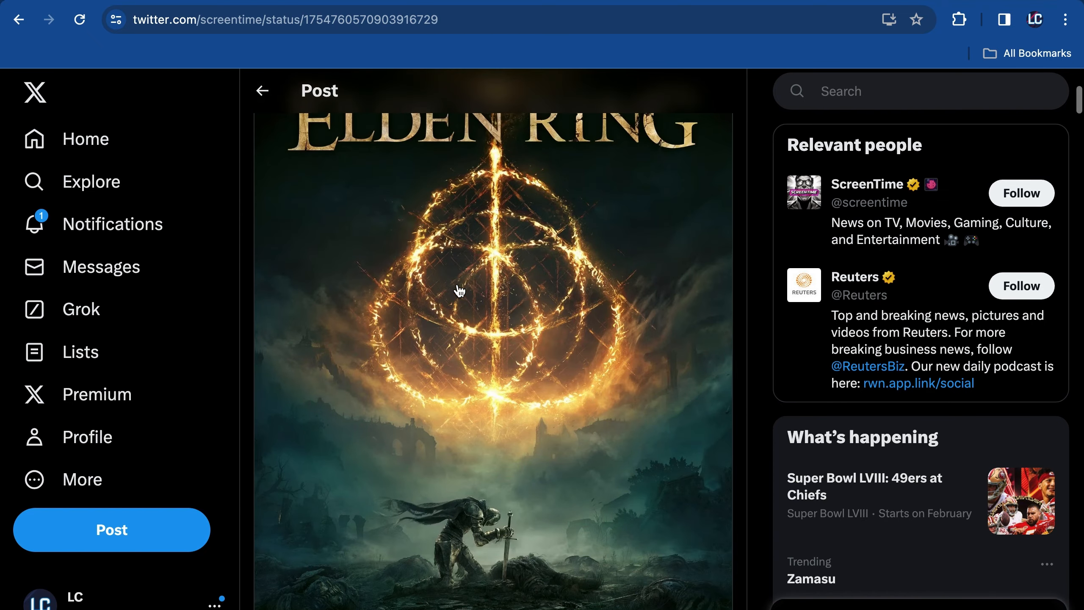
scroll(457, 290, "up", 1)
scroll(458, 291, "up", 2)
scroll(458, 291, "up", 2)
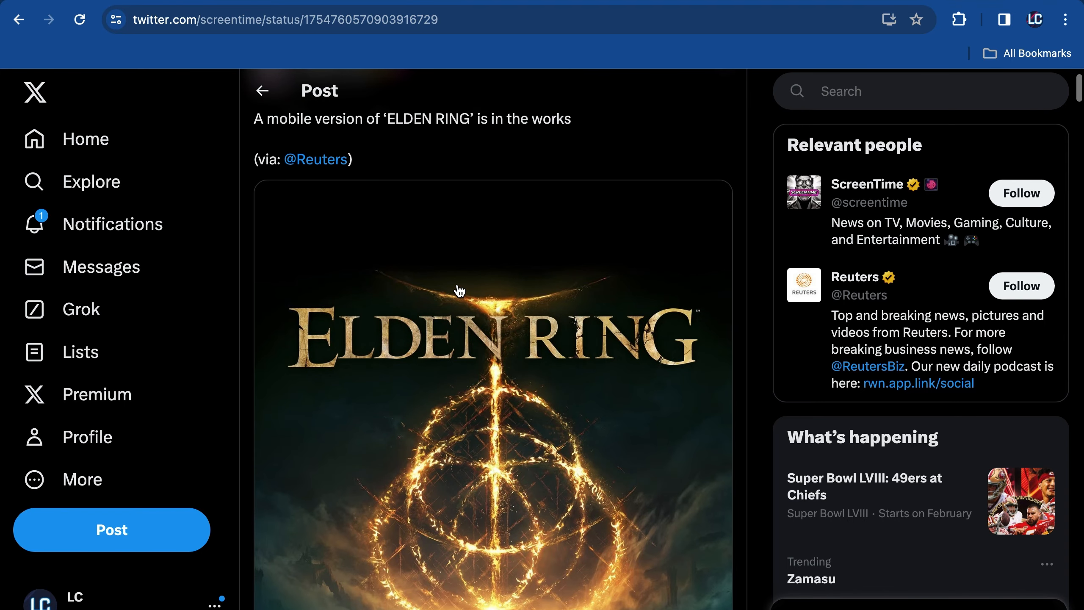